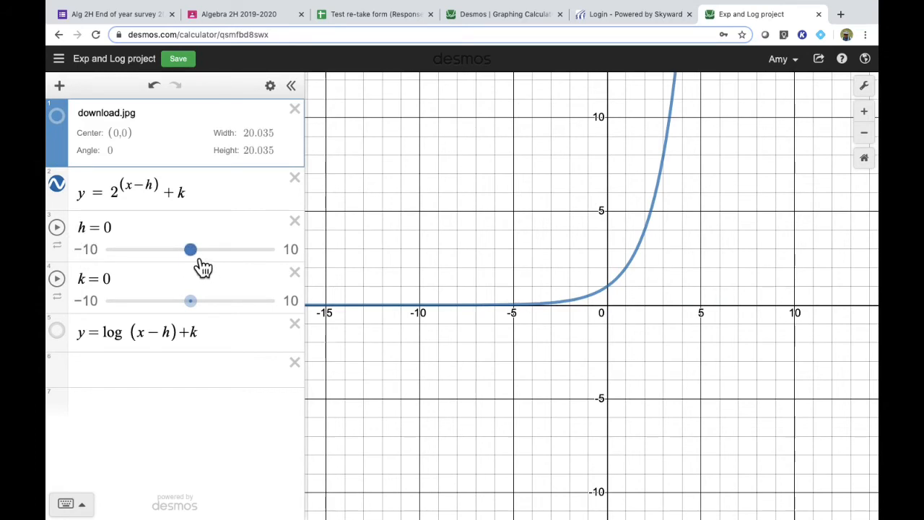
Step: Try shifting the exponential curve horizontally with h at 4.7, undo that, and shift it vertically with k at 2.4
left_click_drag(203, 268, 232, 278)
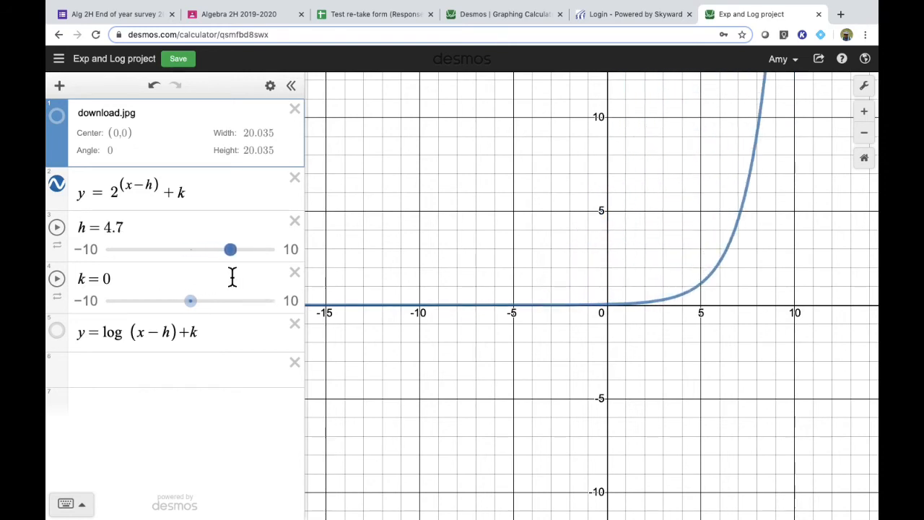
key("ctrl+z")
left_click_drag(203, 320, 223, 320)
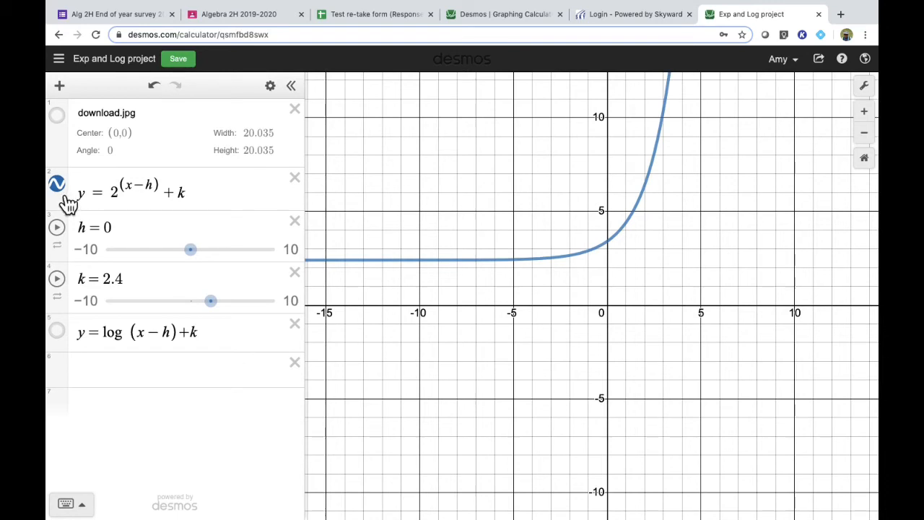
Step: Show the logarithm curve in place of the exponential one and shift it with h at 4 and k at 1.9
left_click(63, 196)
left_click(64, 338)
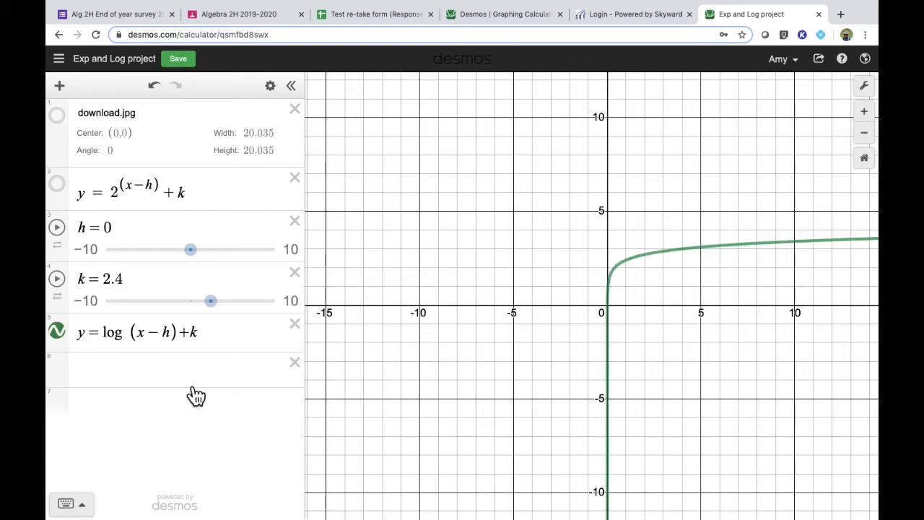
left_click_drag(204, 263, 238, 263)
left_click_drag(226, 319, 212, 293)
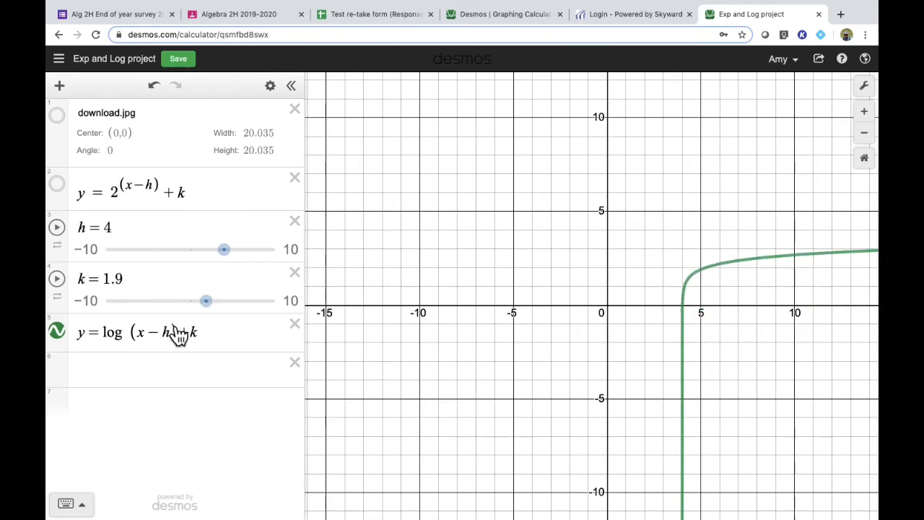
Step: Display the exponential curve together with the download.jpg image and hide the logarithm curve
left_click(58, 186)
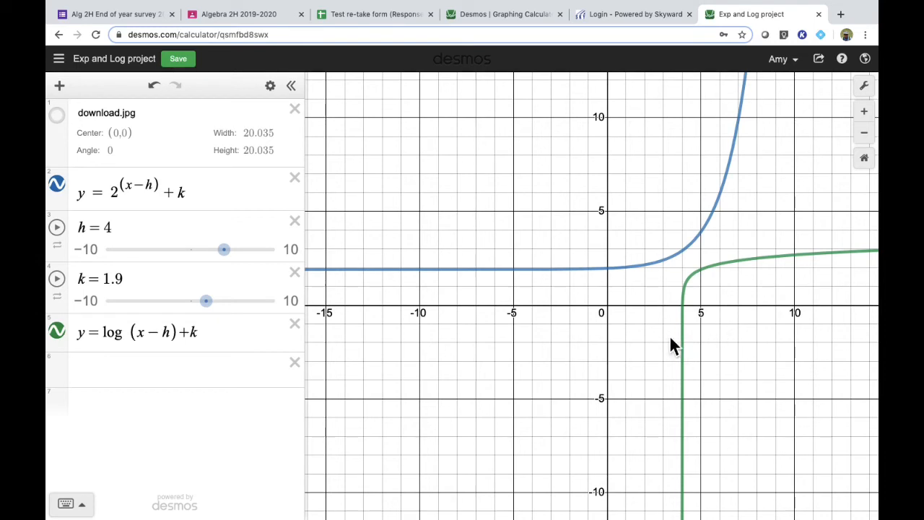
left_click(57, 117)
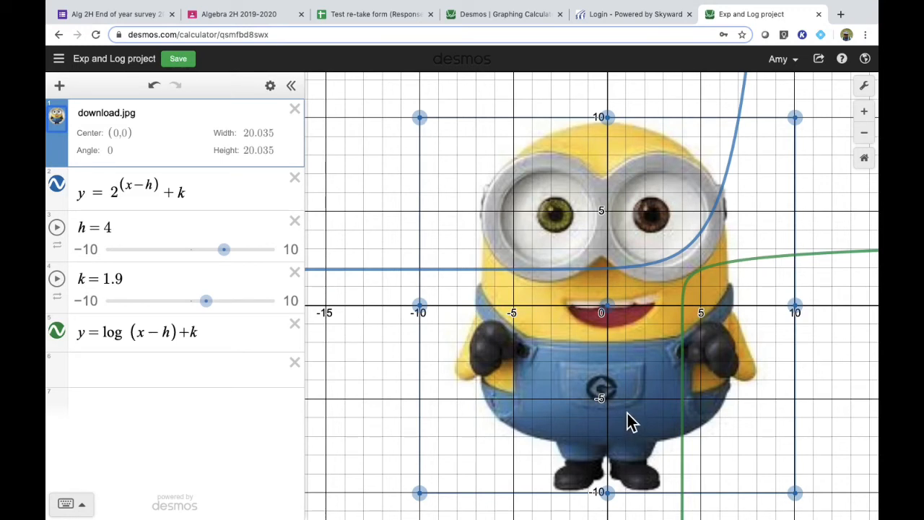
left_click(58, 332)
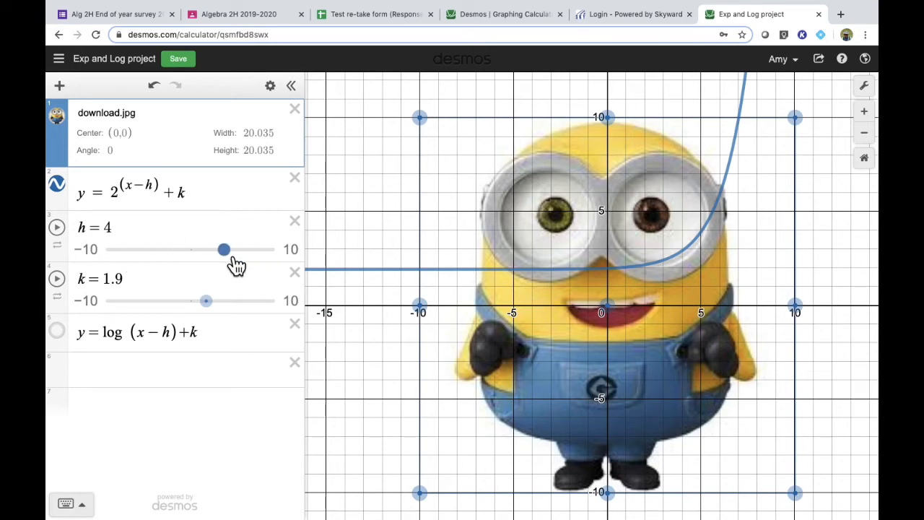
Step: Fit the exponential curve to the upper edge of the minion's overalls by setting h to 5 and k to -2
left_click_drag(231, 262, 203, 277)
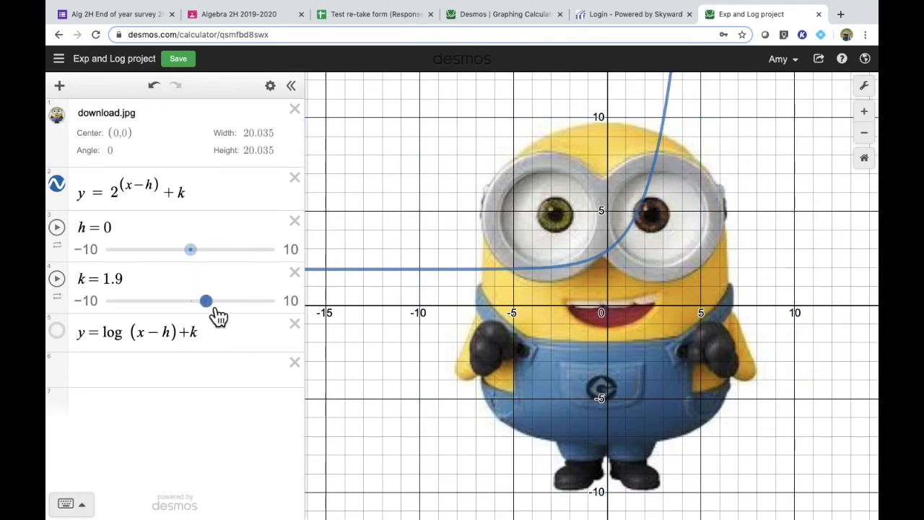
left_click_drag(216, 316, 202, 316)
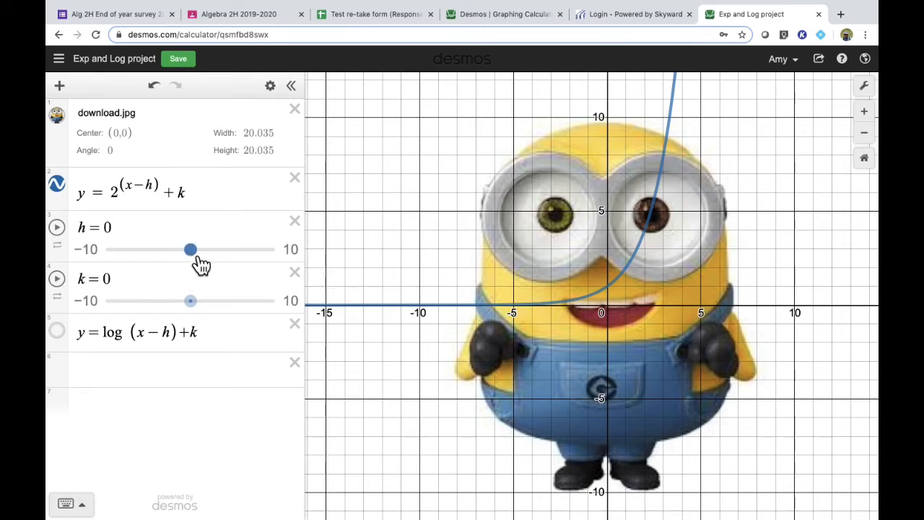
left_click_drag(201, 266, 241, 273)
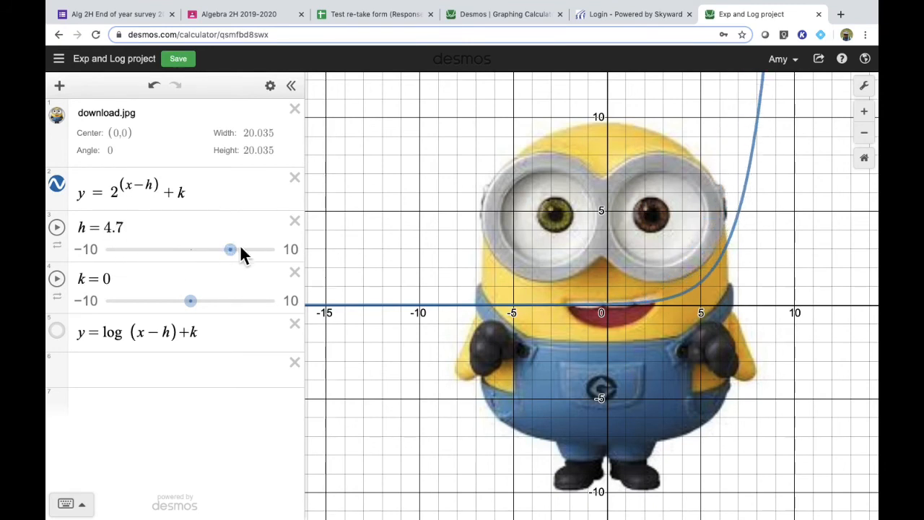
left_click_drag(242, 257, 245, 258)
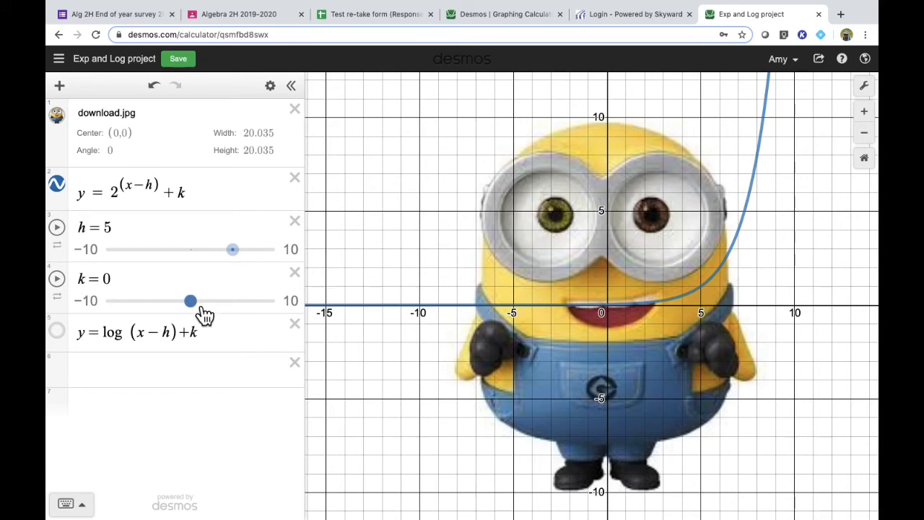
left_click_drag(203, 314, 186, 318)
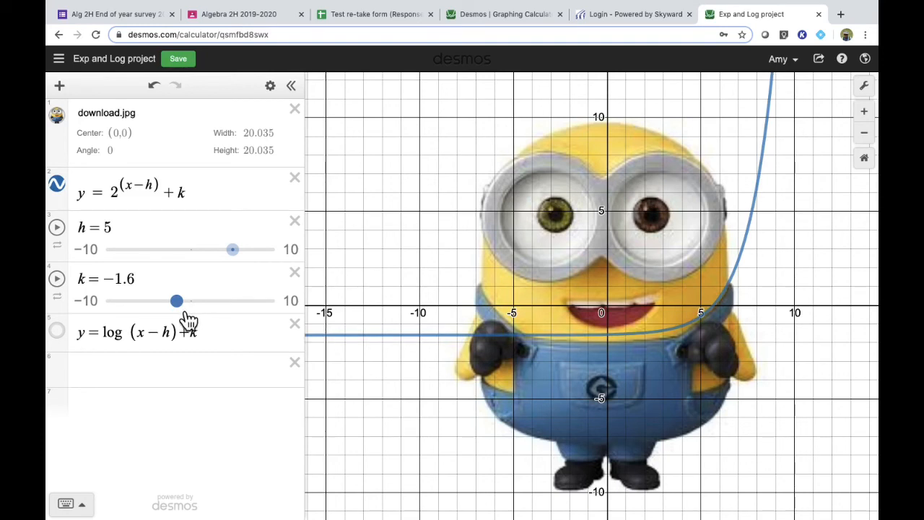
left_click_drag(186, 318, 187, 320)
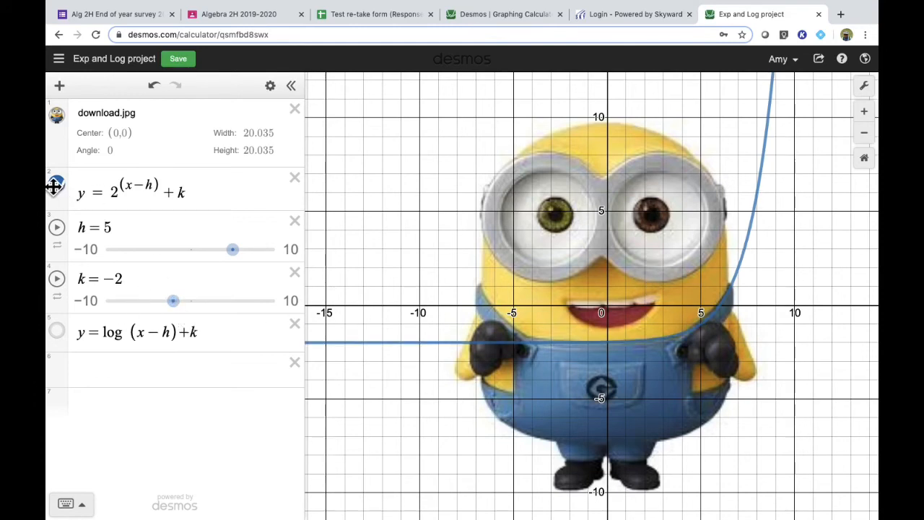
Step: Change the colour of the exponential curve y=2^(x-h)+k to black
left_click(270, 87)
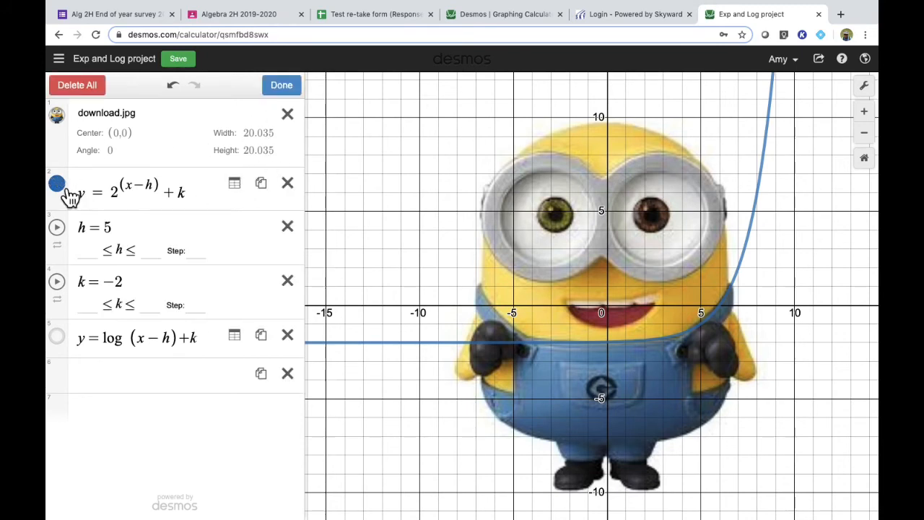
left_click(65, 189)
left_click(191, 204)
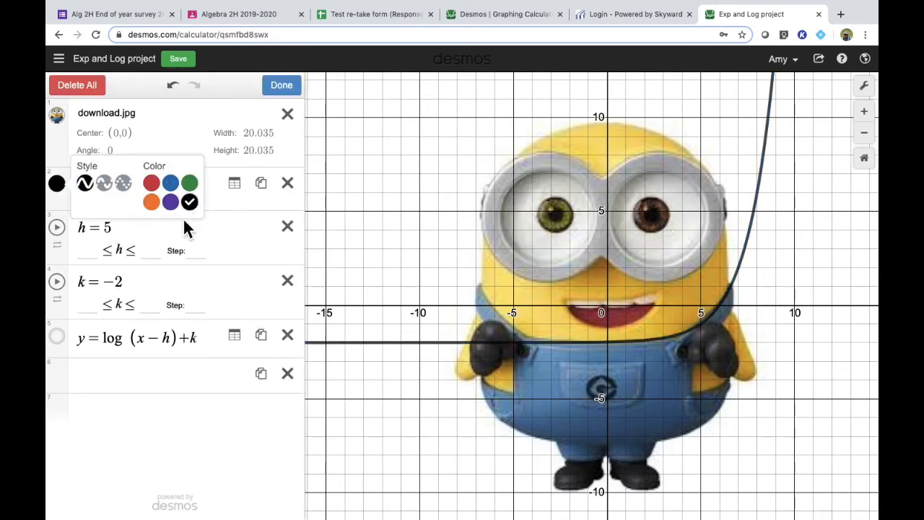
left_click(249, 253)
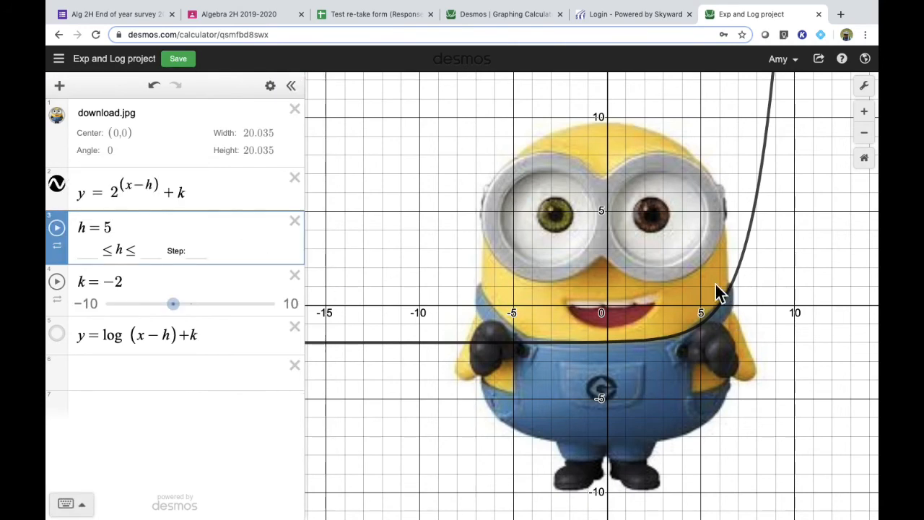
Step: Add the equation y=2^(x-5)-2 as a new expression below the logarithm equation
left_click(113, 374)
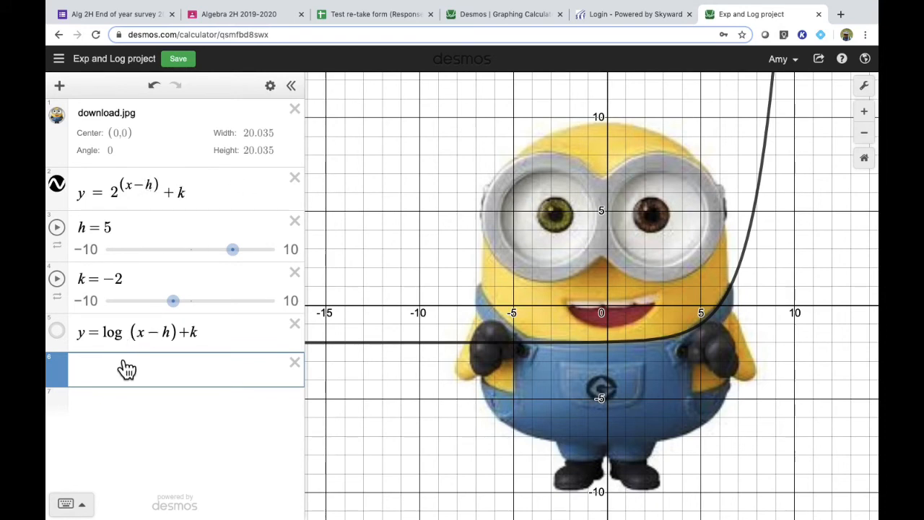
type("y=2")
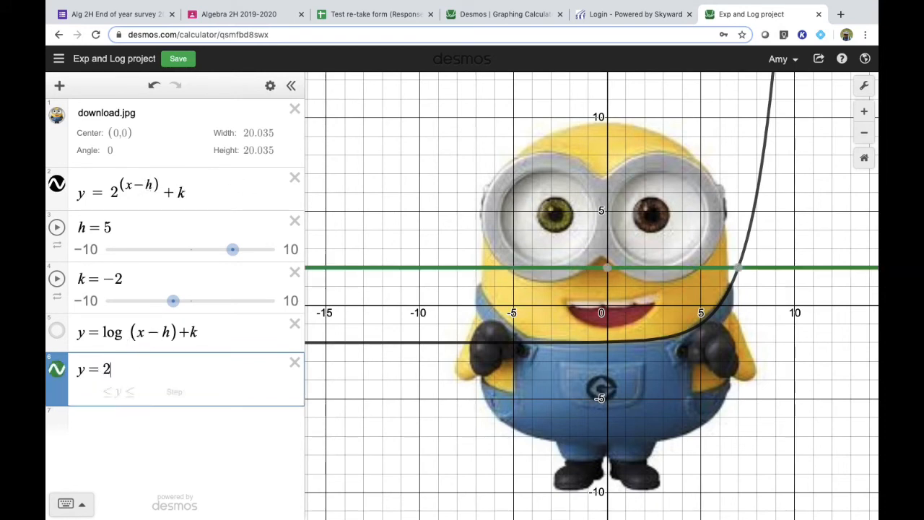
type("^(")
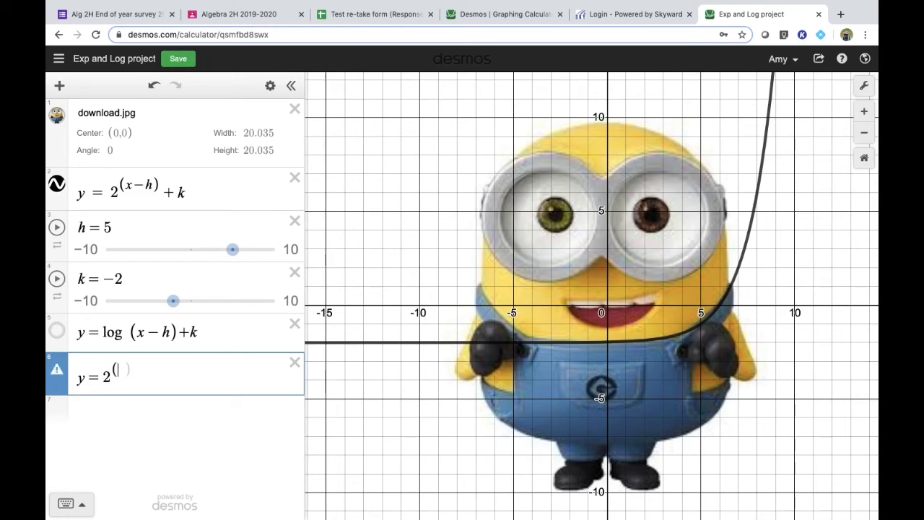
type("x-5")
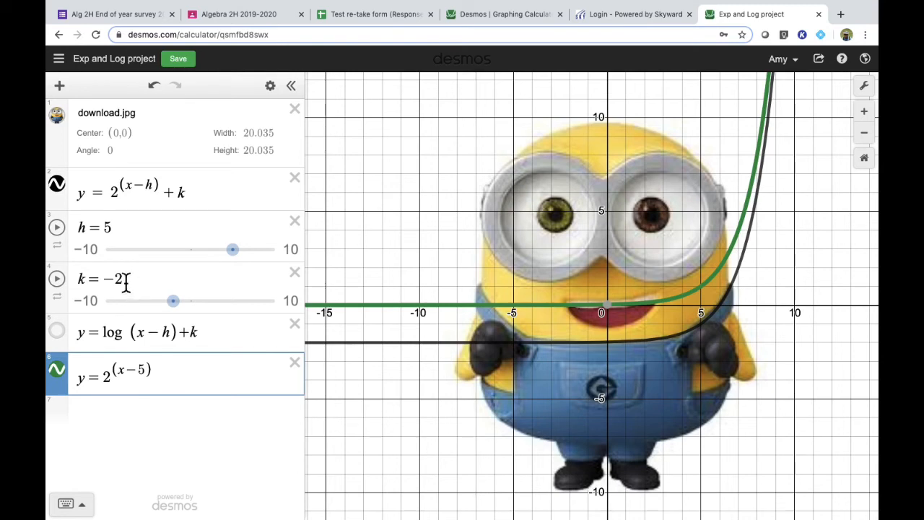
key("Right")
type("-2")
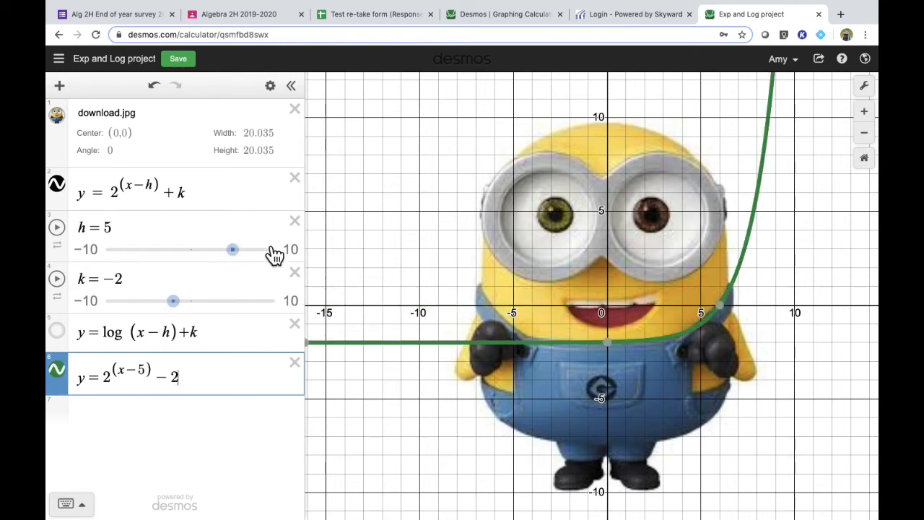
Step: Hide the y=2^(x-h)+k curve and restrict the new equation's domain to {0<x<6.5}
left_click(70, 186)
type("{")
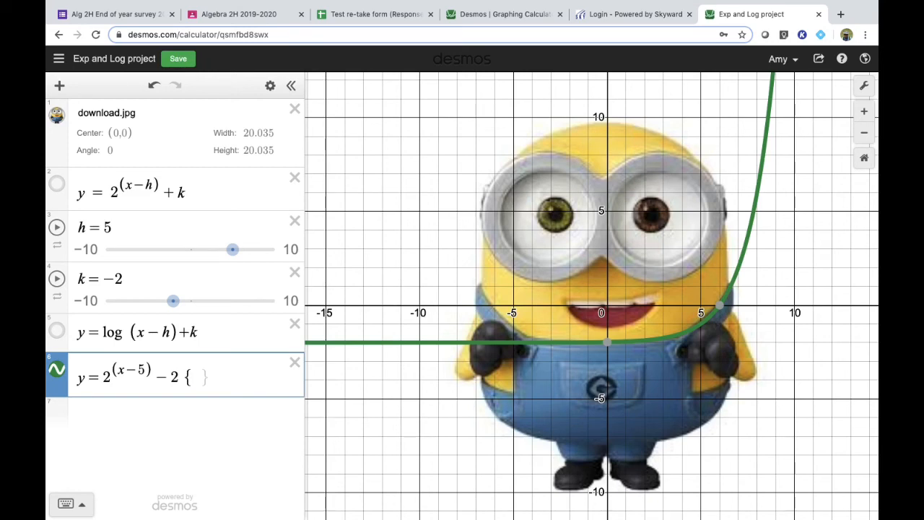
type("0<x<")
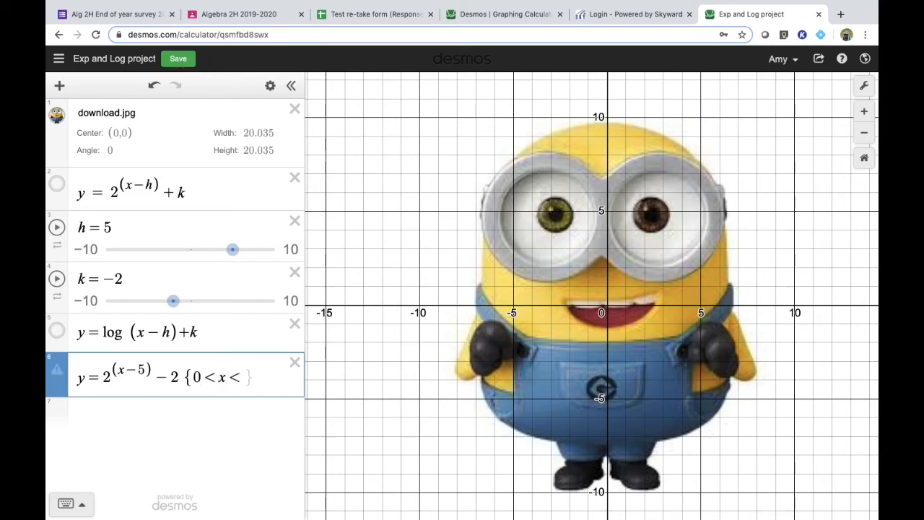
type("7")
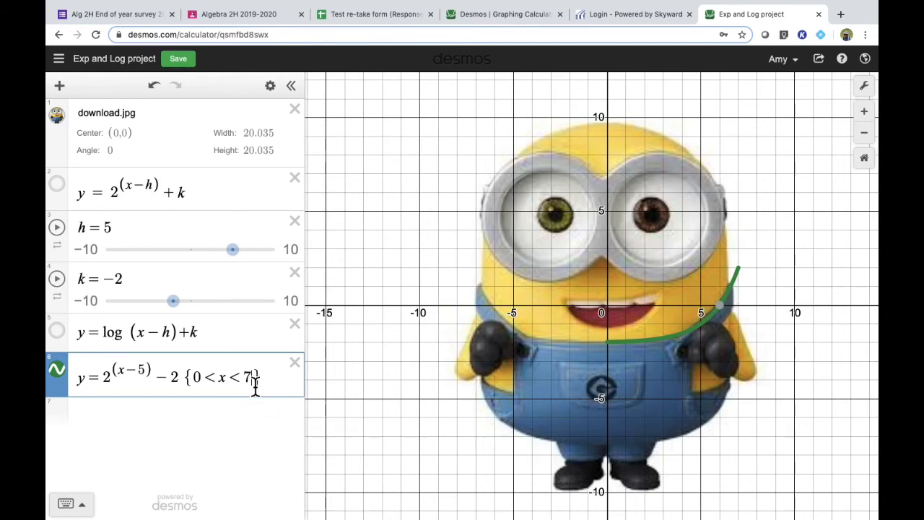
key("BackSpace")
type("6.5")
Step: Copy the restricted equation into a new expression and remove the domain restriction from the copy
left_click_drag(80, 382, 310, 392)
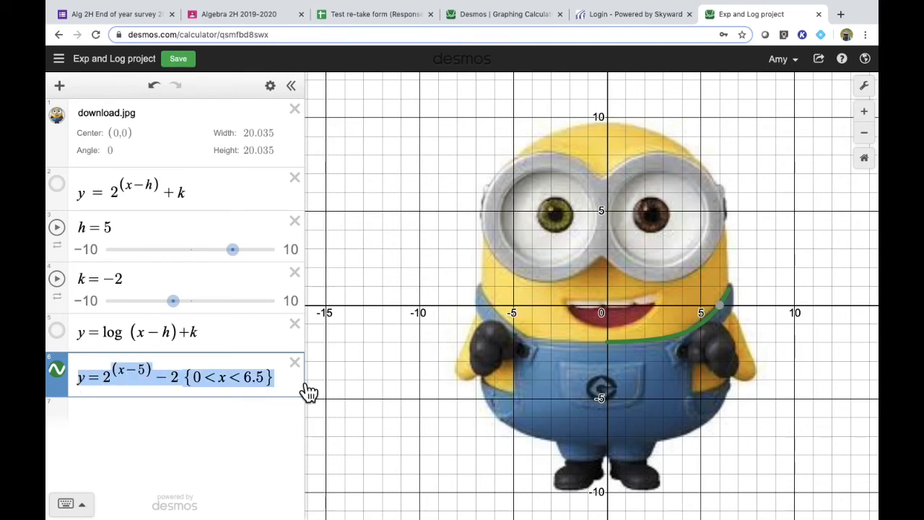
left_click(149, 413)
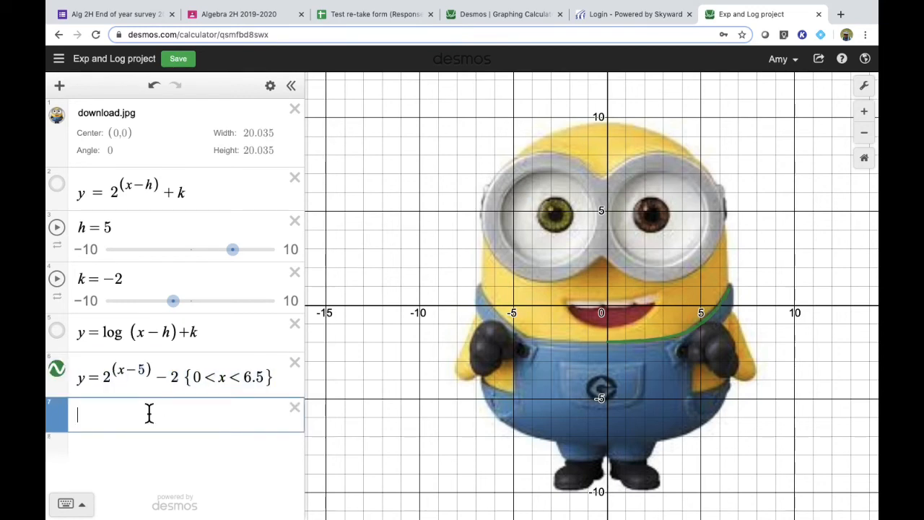
type("y=2^(x-5)-2{0<x<6.5}")
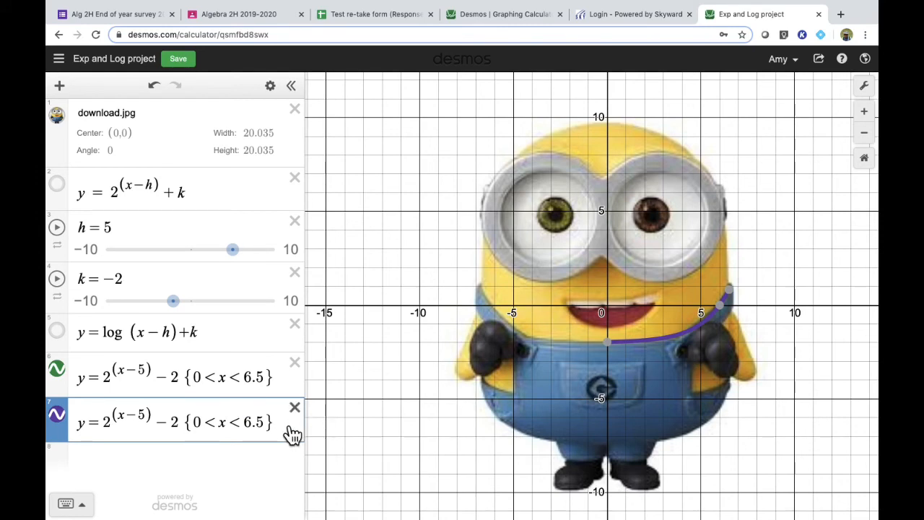
key("BackSpace")
key("BackSpace")
key("BackSpace")
key("BackSpace")
key("BackSpace")
key("BackSpace")
key("BackSpace")
key("BackSpace")
key("BackSpace")
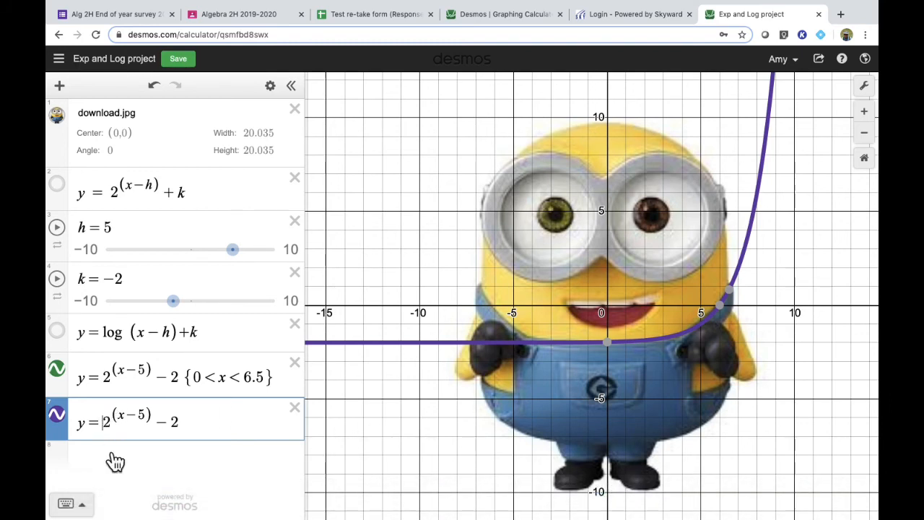
Step: Reflect the copied curve across the y-axis by changing its exponent to (-x-5)
type("-")
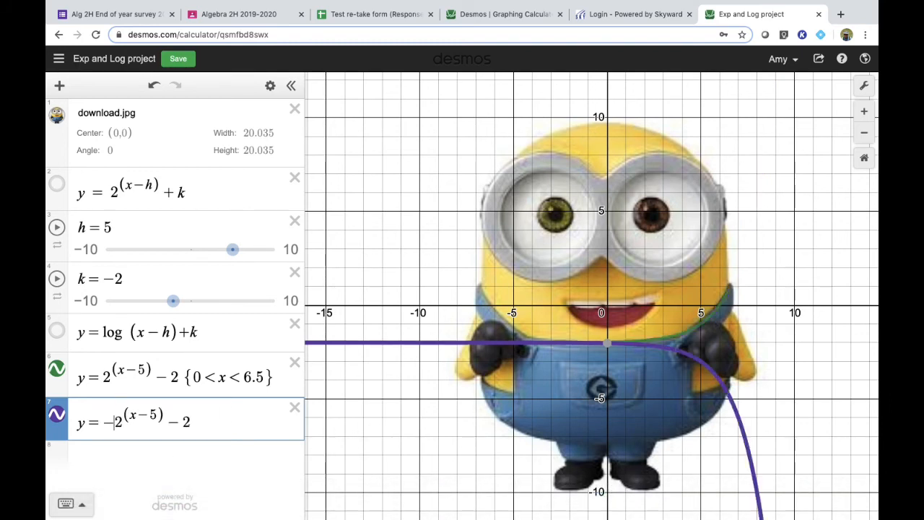
key("BackSpace")
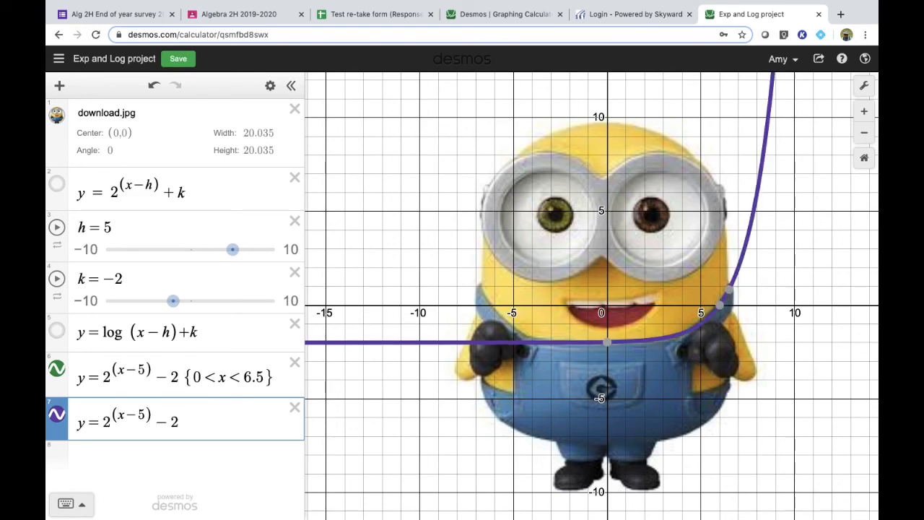
type("-")
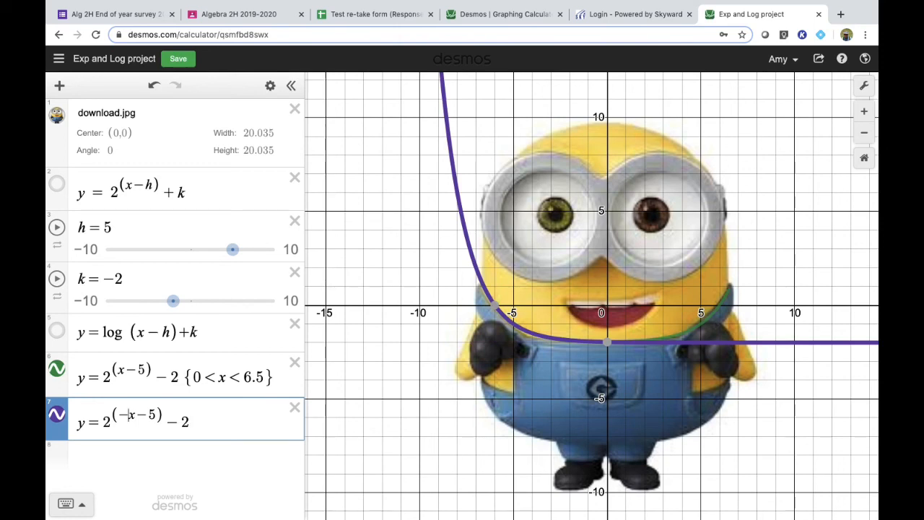
Step: Restrict the reflected curve's domain to {-6.5<x<0}
left_click(214, 426)
type("{")
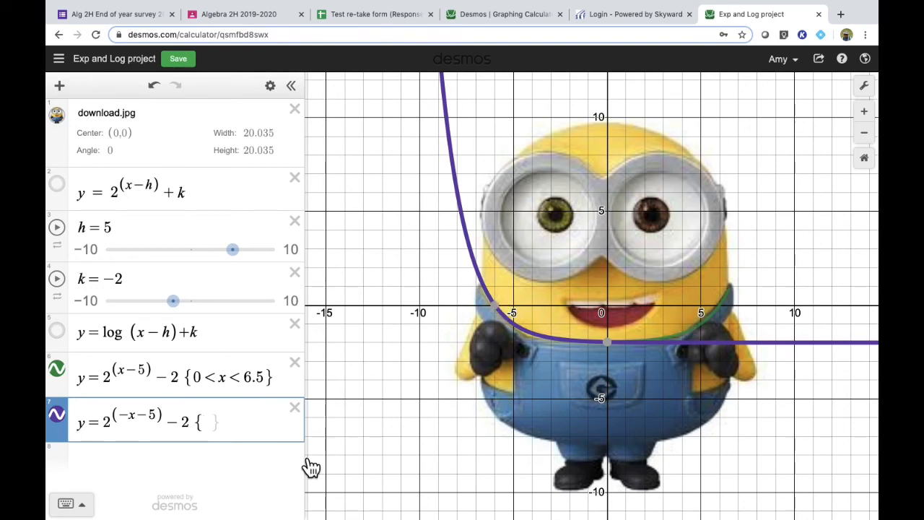
type("-6.5")
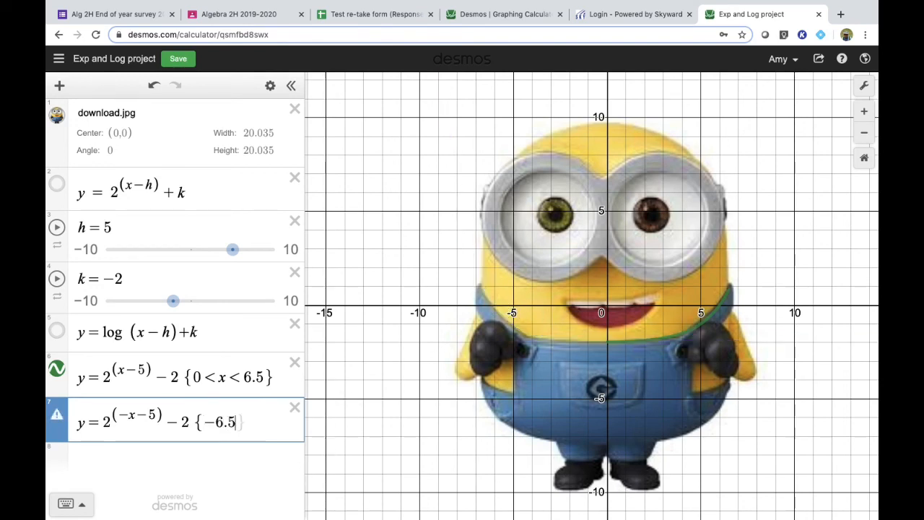
type("<x<0")
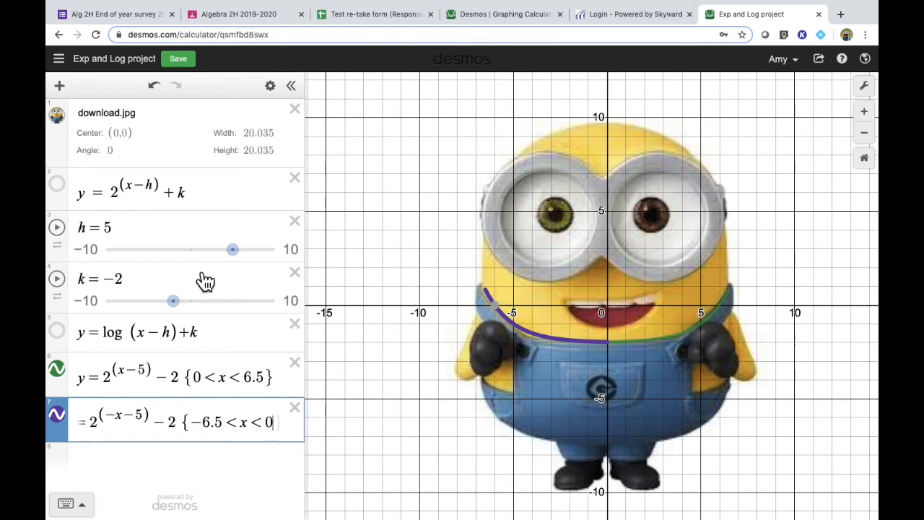
type("}")
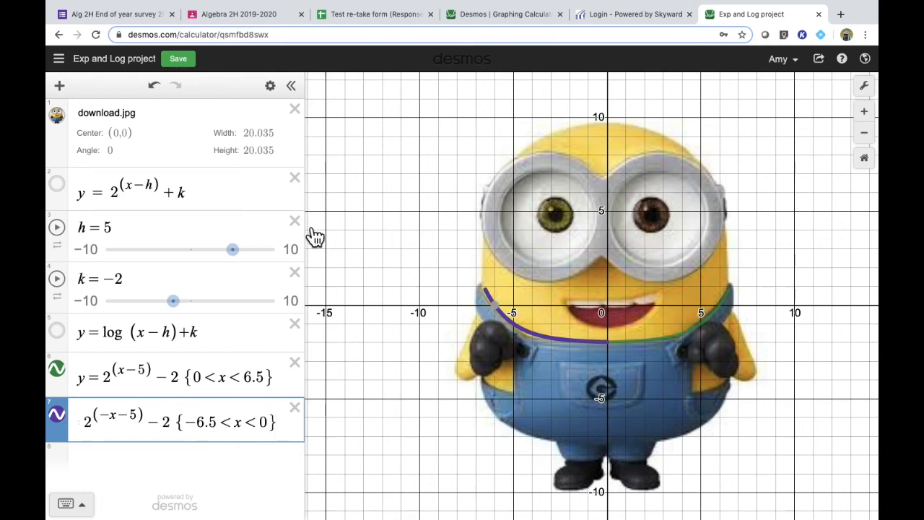
Step: Hide the minion image to check the two restricted curves on their own, and show the image again
left_click(69, 128)
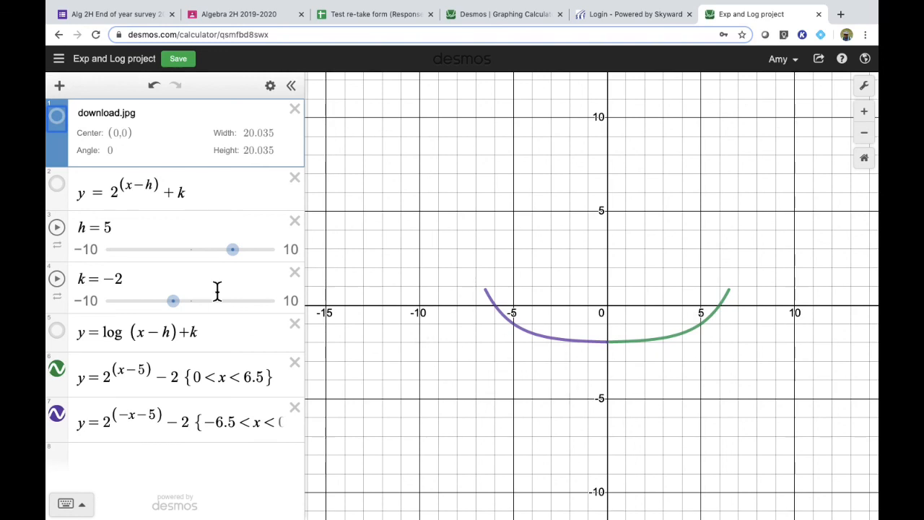
left_click(70, 129)
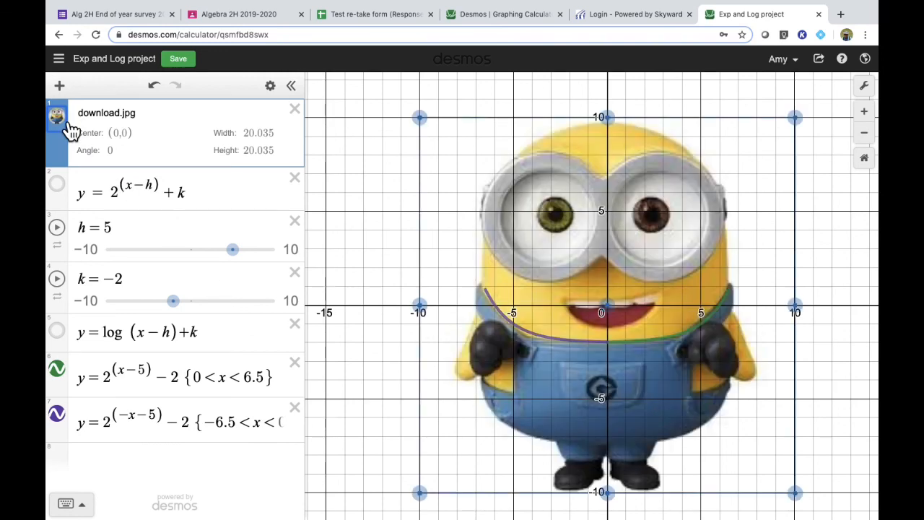
left_click(344, 277)
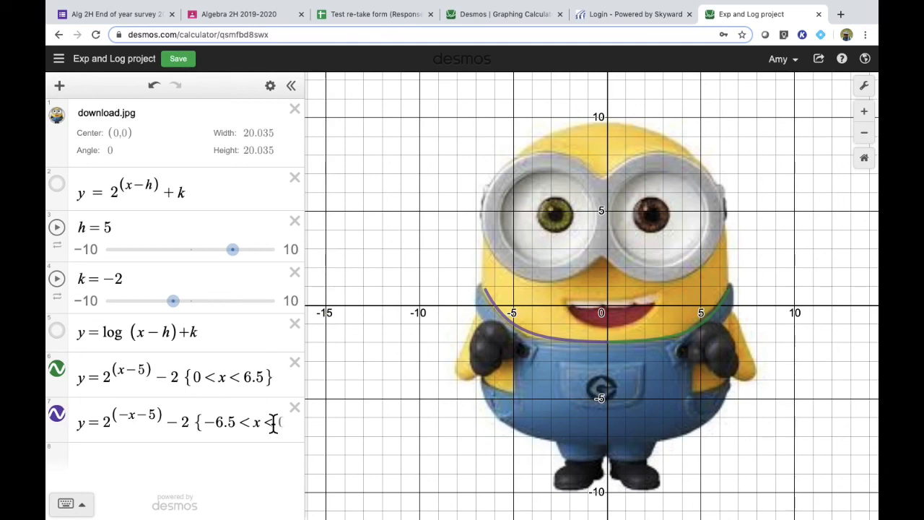
Step: Add the exponential decay function y=.5^x as a new expression
left_click(115, 455)
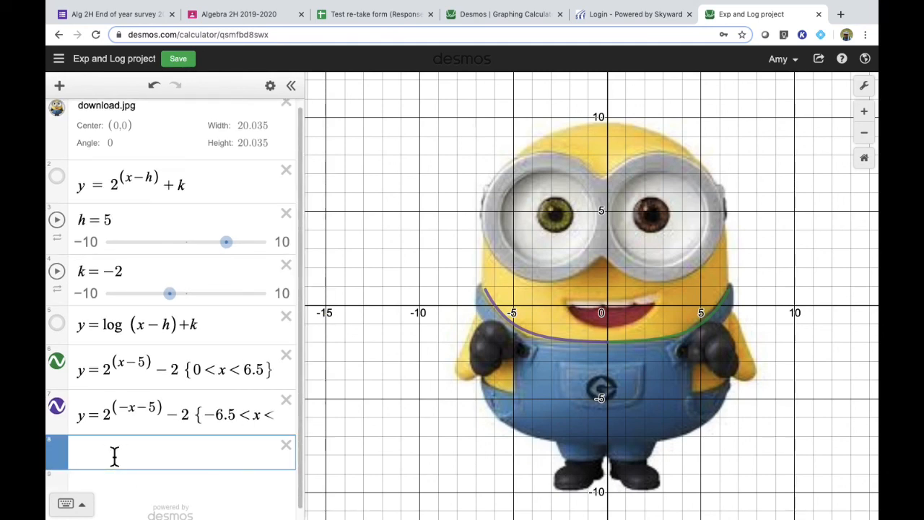
type("y = .5^x")
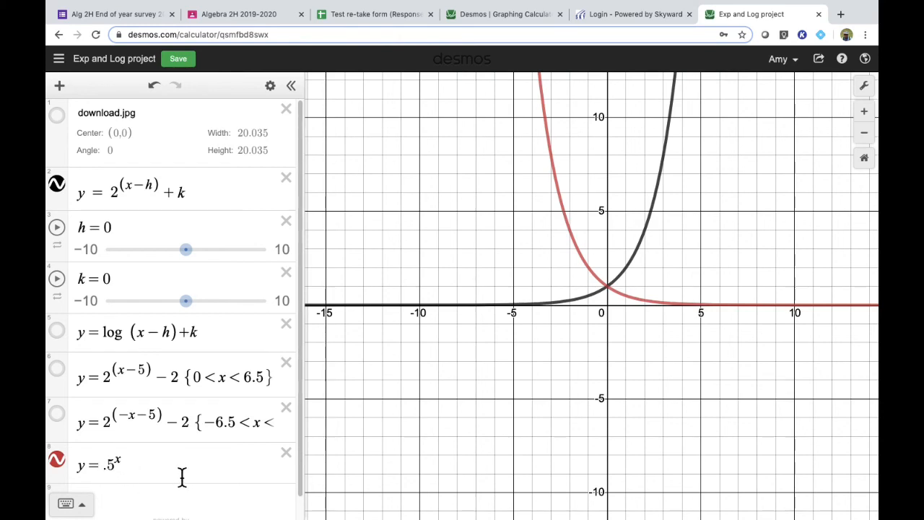
Step: Show the minion image and both domain-restricted exponential curves, and hide the y=.5^x curve
left_click(64, 124)
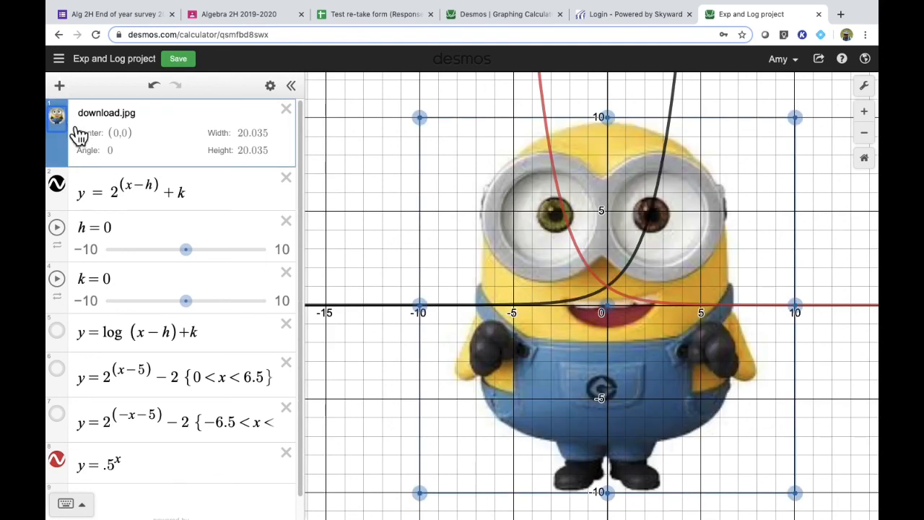
left_click(65, 392)
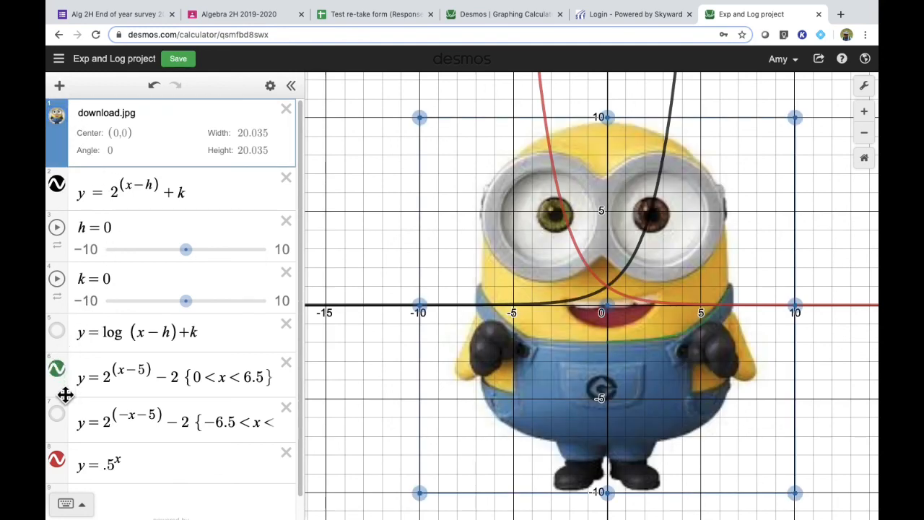
left_click(62, 420)
left_click(62, 469)
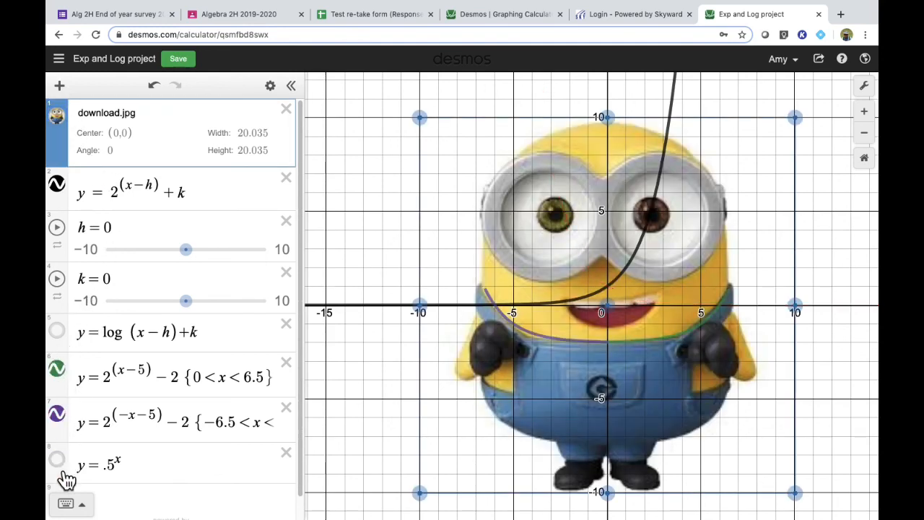